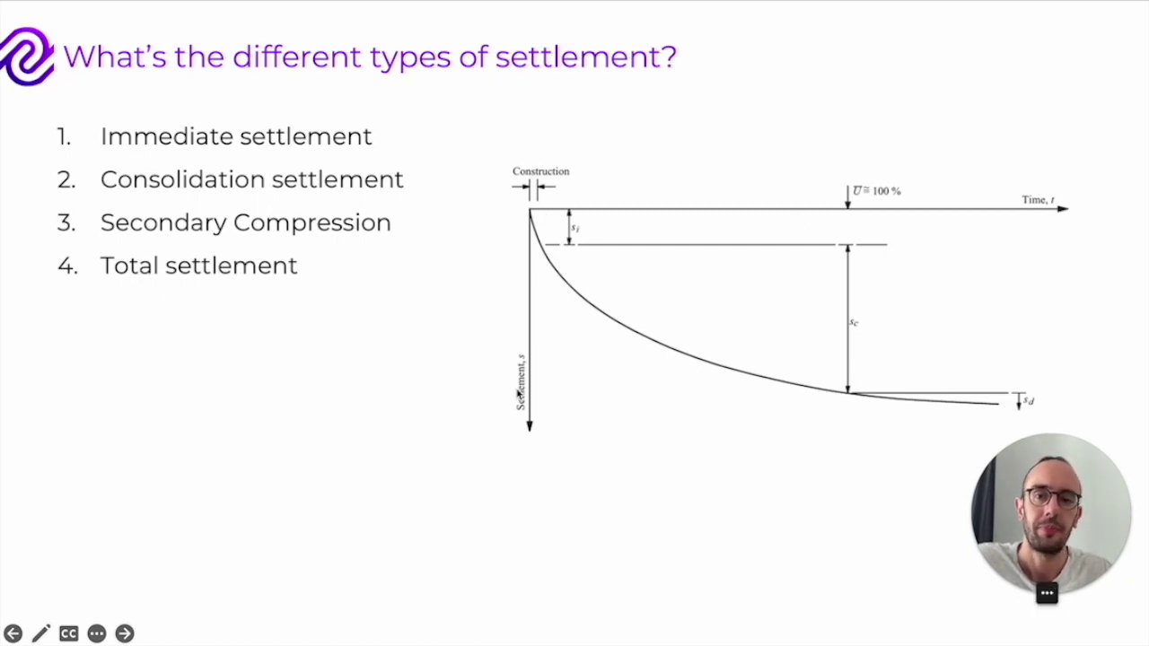
Step: Advance the slideshow from the settlement types slide to the undrained settlement calculation slide
key(Right)
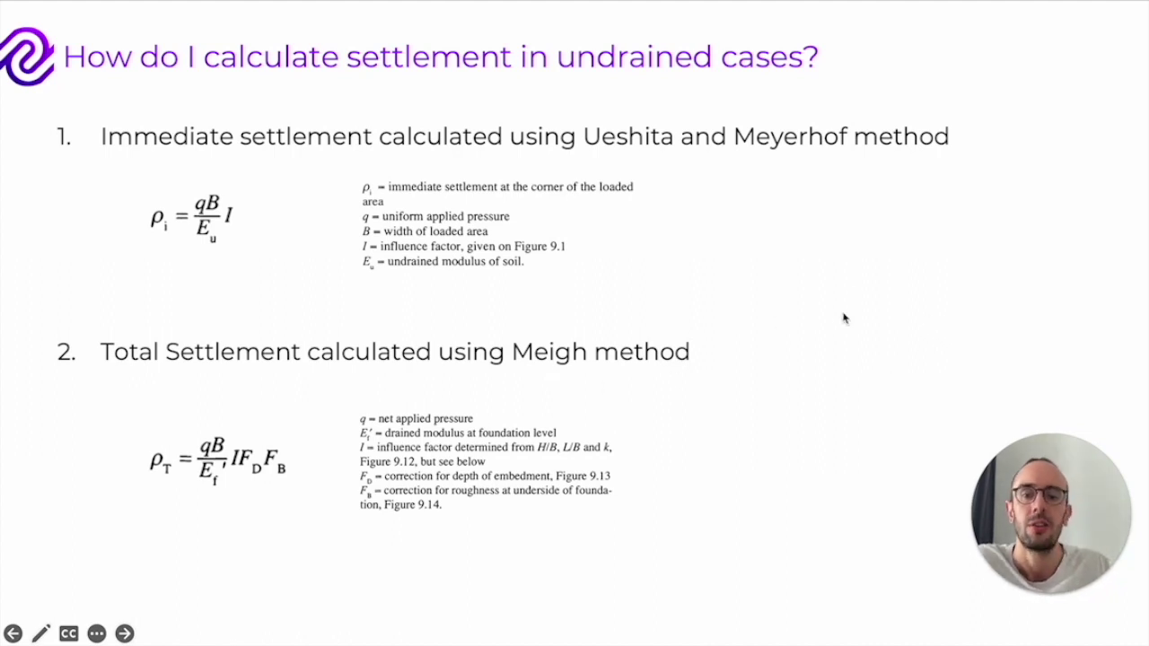
Step: Advance the slideshow to the drained settlement slide with the Burland and Burbridge formula
click(870, 294)
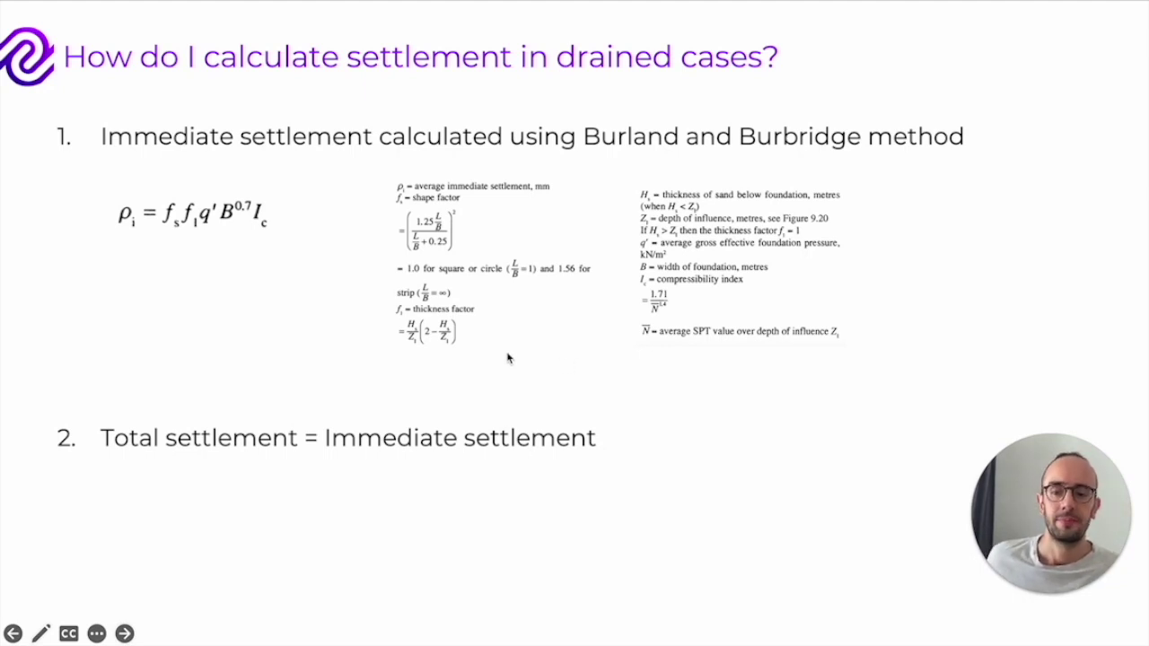
Step: Exit the slideshow and launch the Loom recorder through Spotlight search
key(Escape)
click(493, 453)
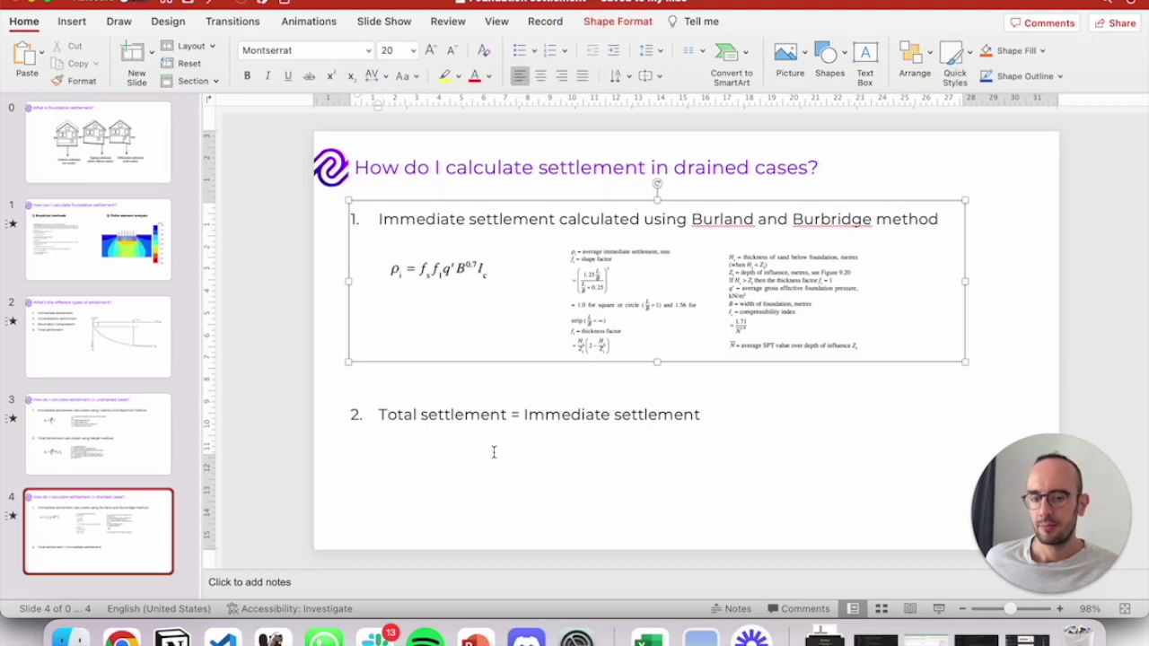
key(super+Tab)
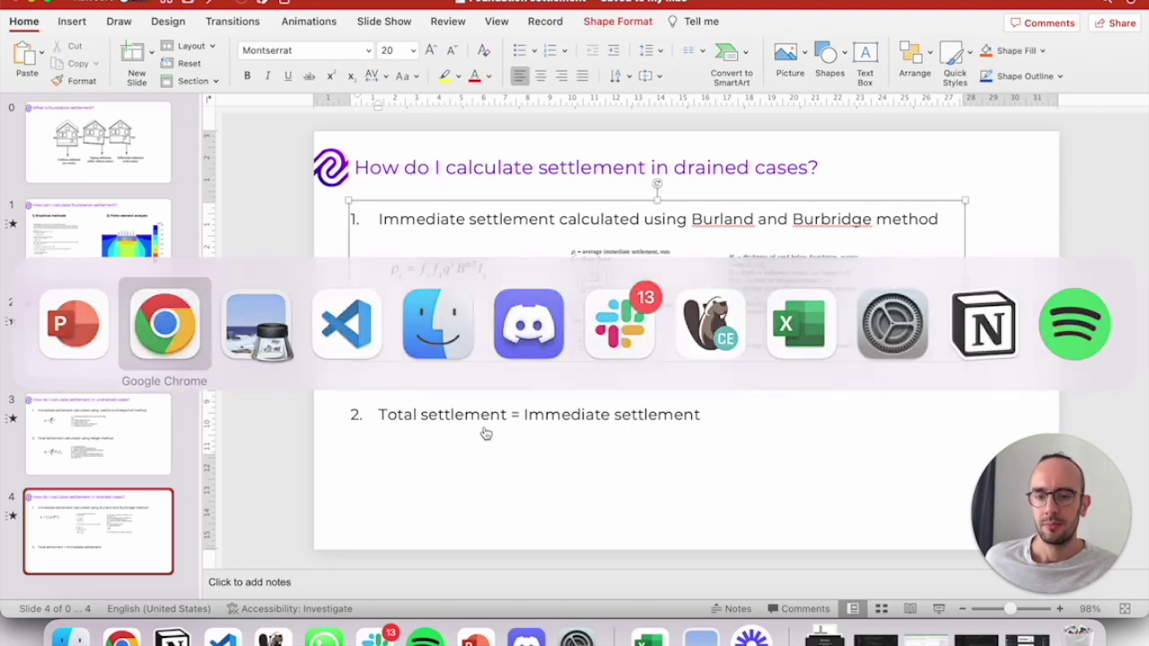
key(super+space)
text(loom)
key(Return)
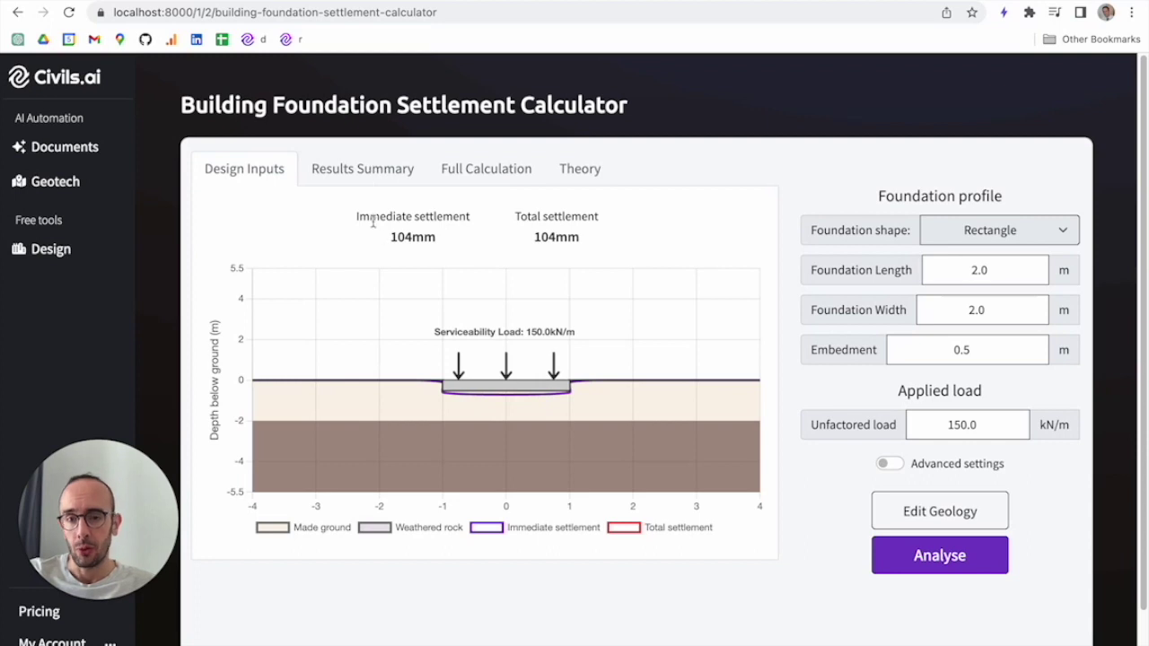
drag(358, 216, 468, 219)
click(402, 236)
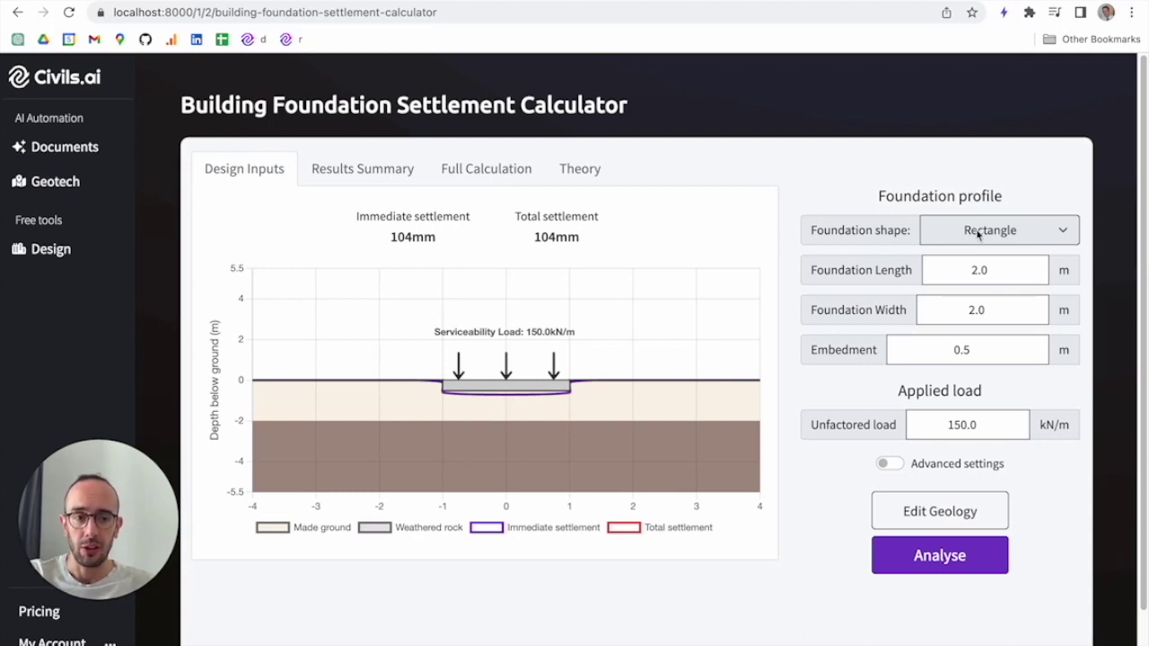
click(960, 271)
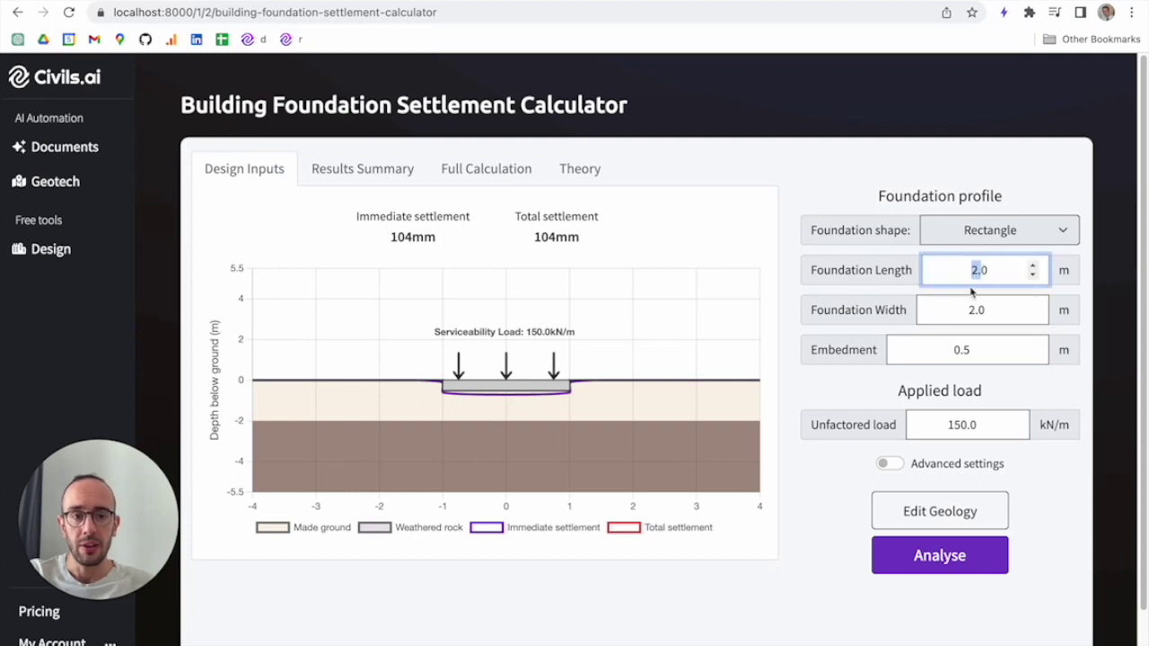
click(966, 309)
click(991, 350)
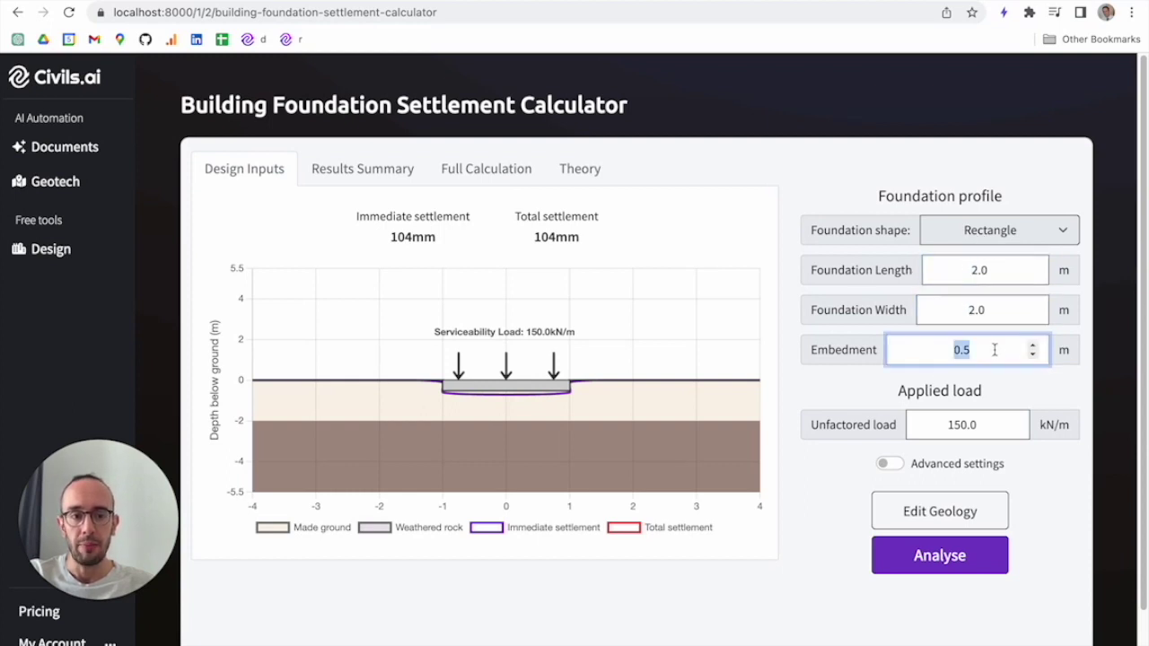
click(940, 423)
drag(939, 424, 981, 424)
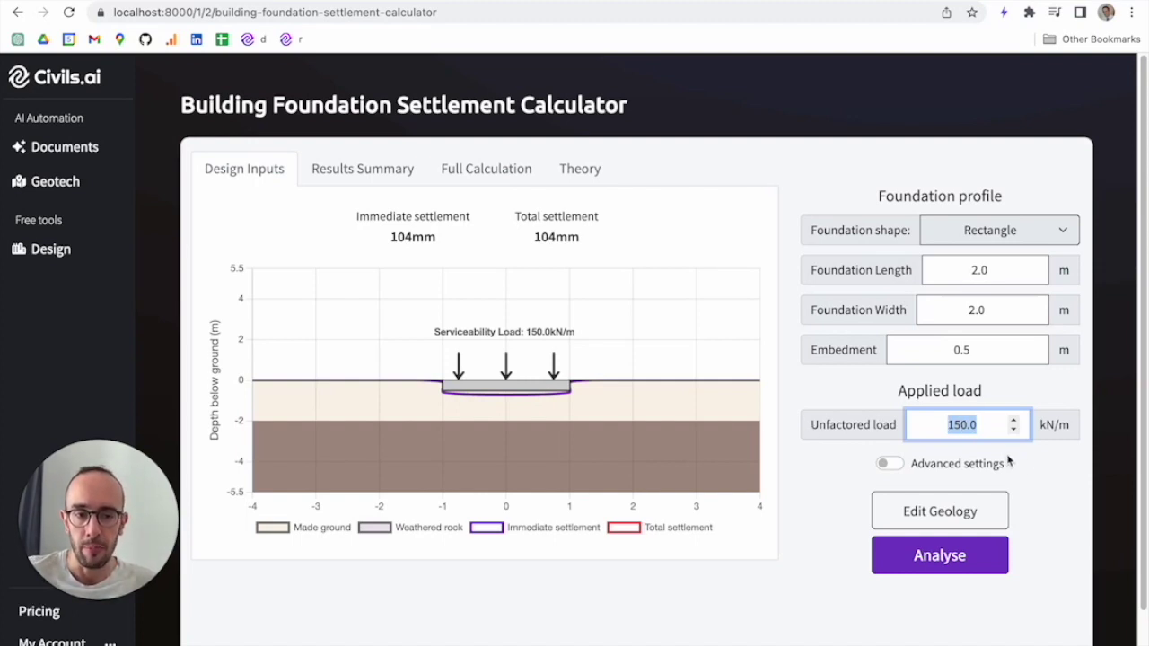
click(1032, 467)
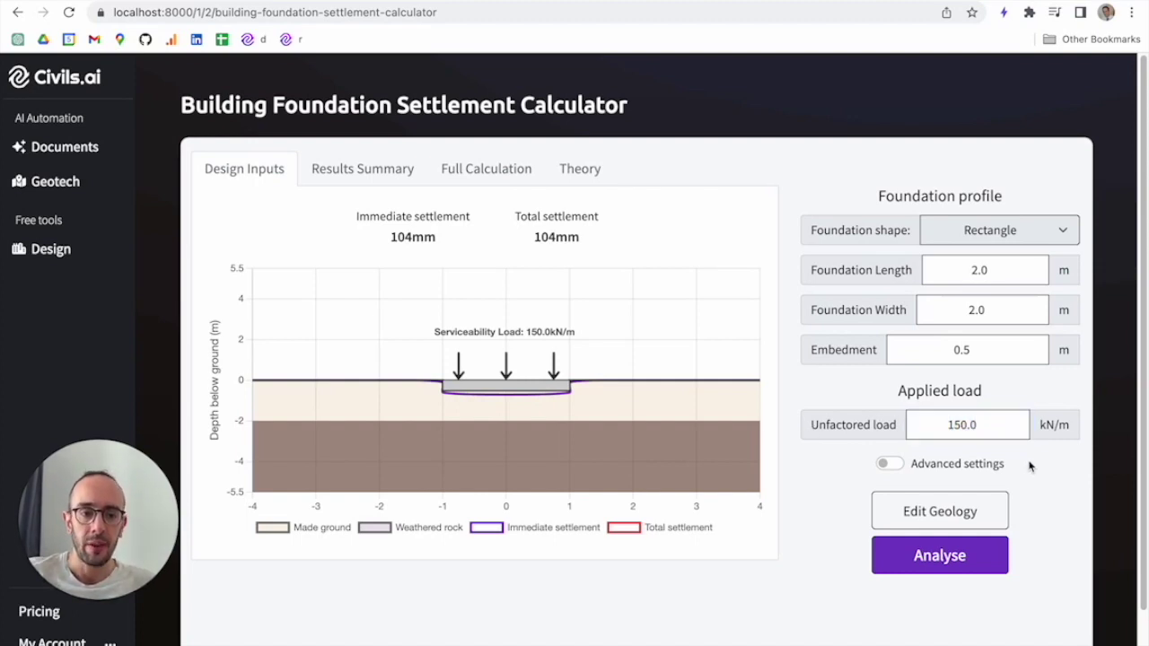
Step: In Edit Geology, make the made ground layer undrained with a 10 kPa shear strength
click(960, 516)
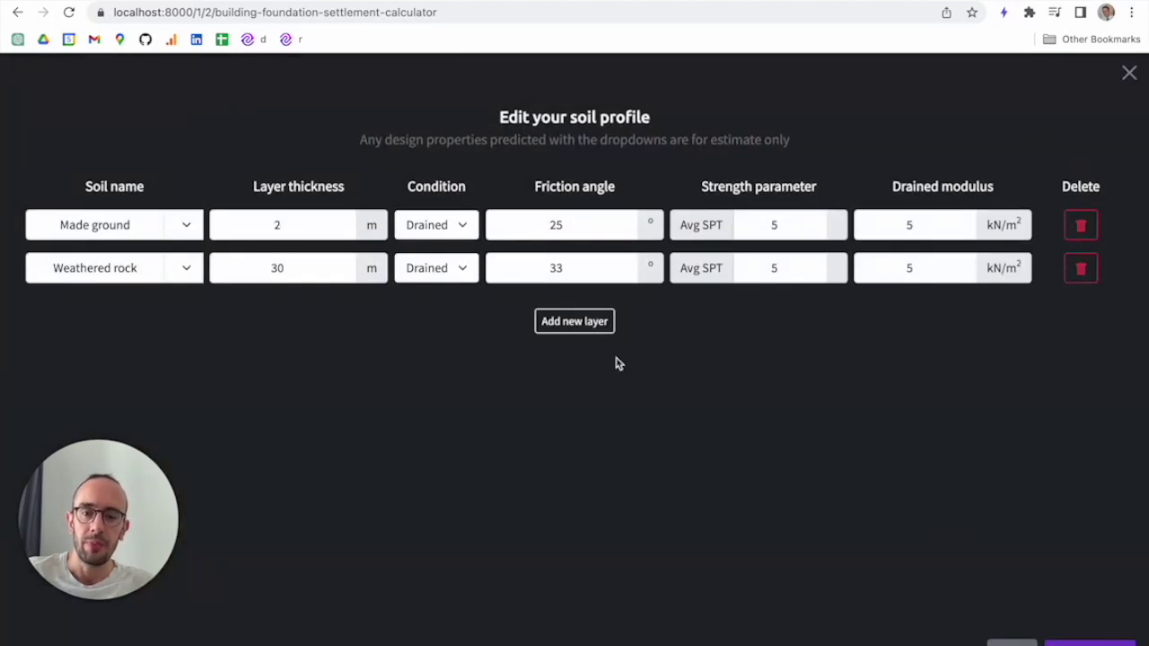
double_click(277, 224)
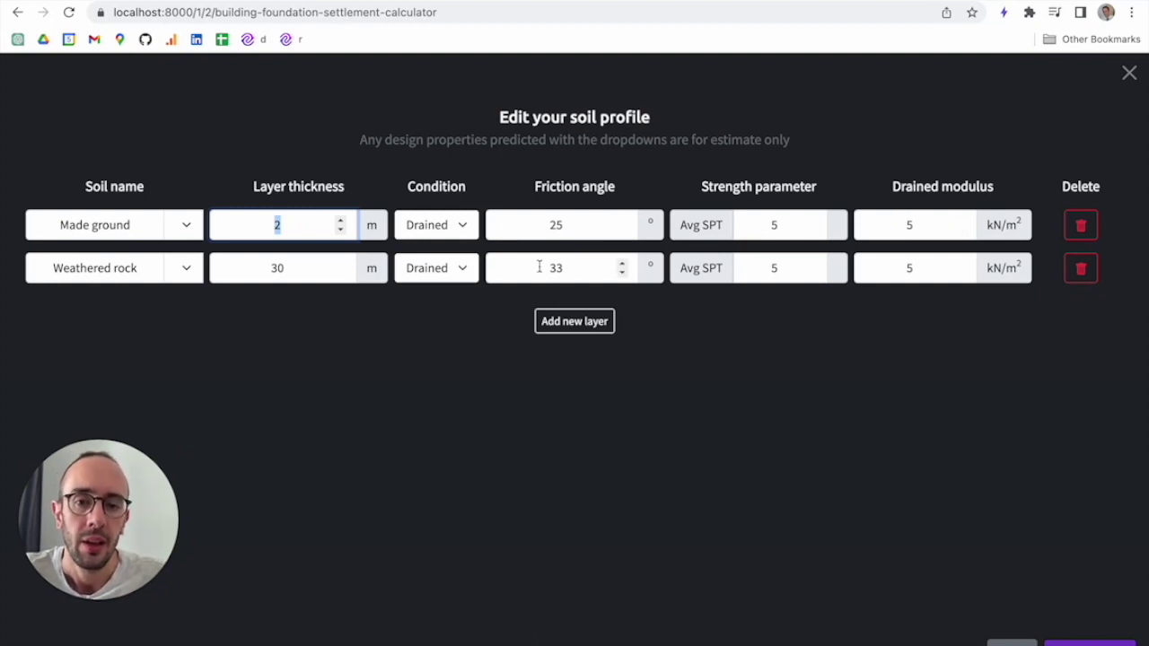
click(455, 235)
click(451, 247)
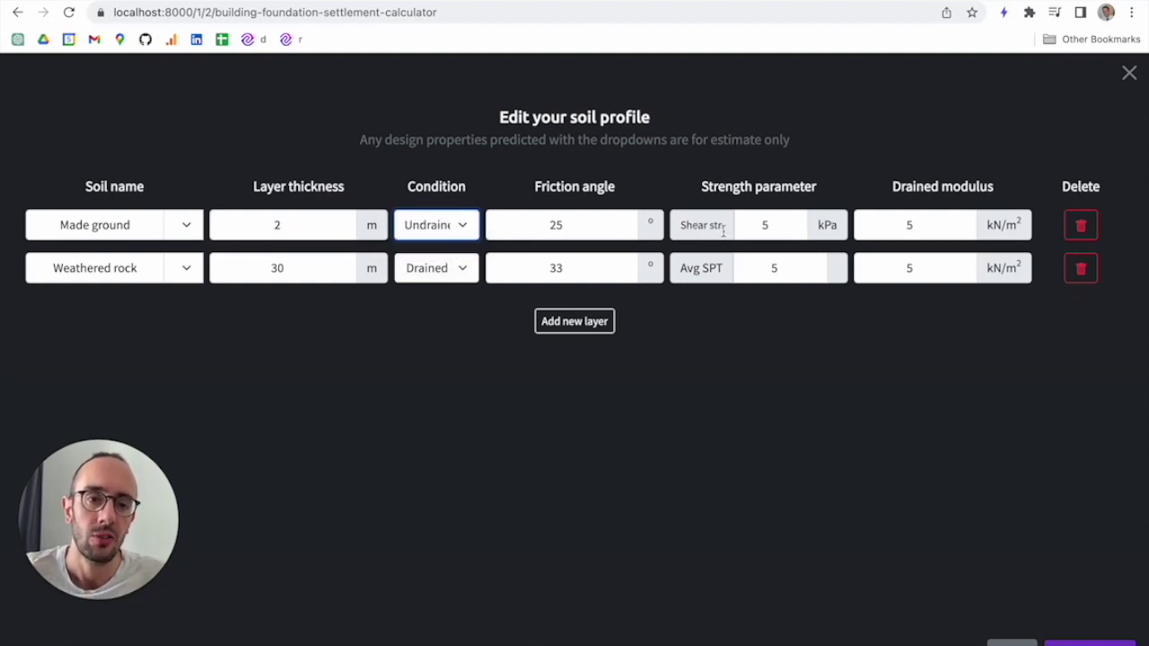
click(775, 227)
key(BackSpace)
text(10)
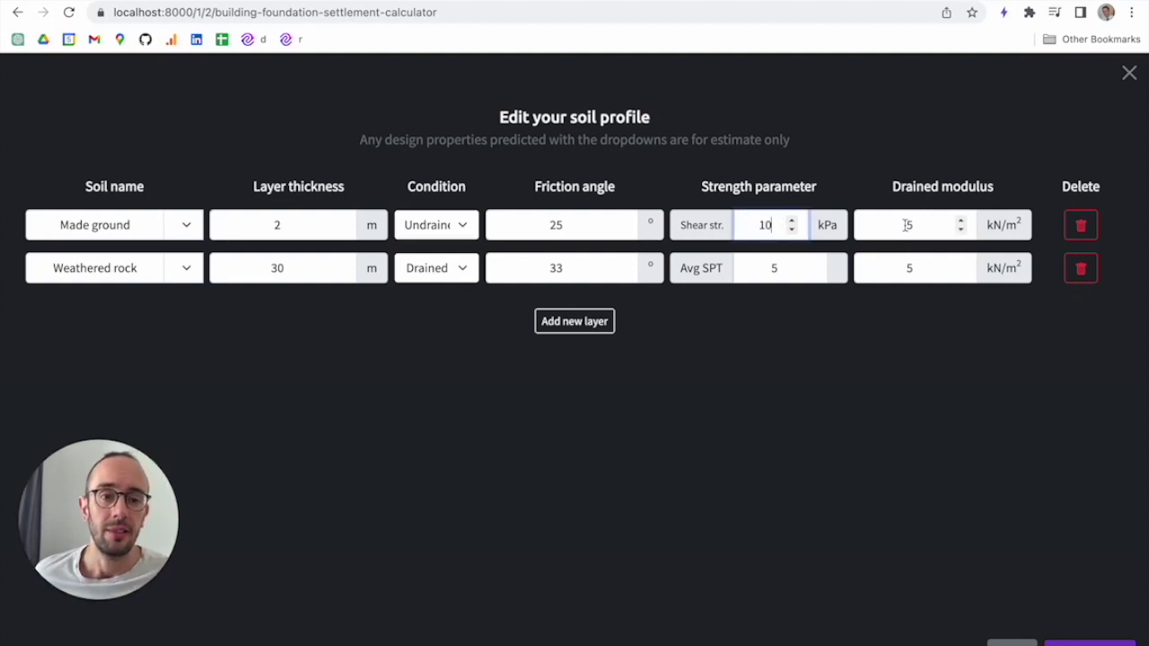
Step: Set weathered rock average SPT to 50 and made ground thickness to 10 m
double_click(786, 266)
text(50)
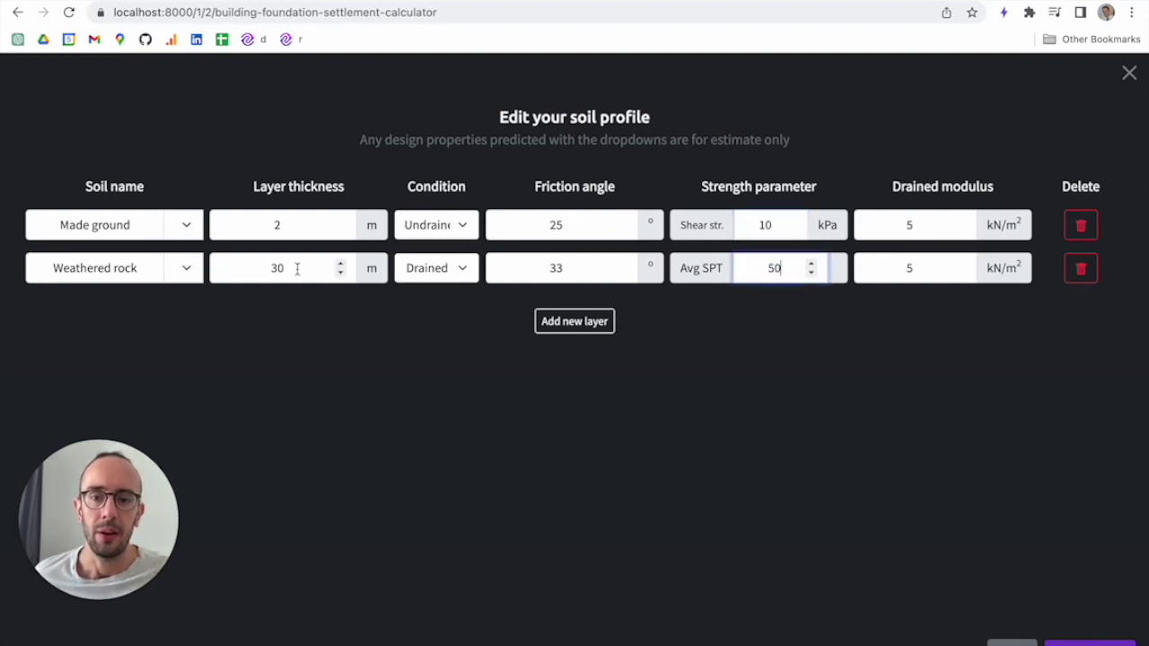
double_click(260, 223)
text(10)
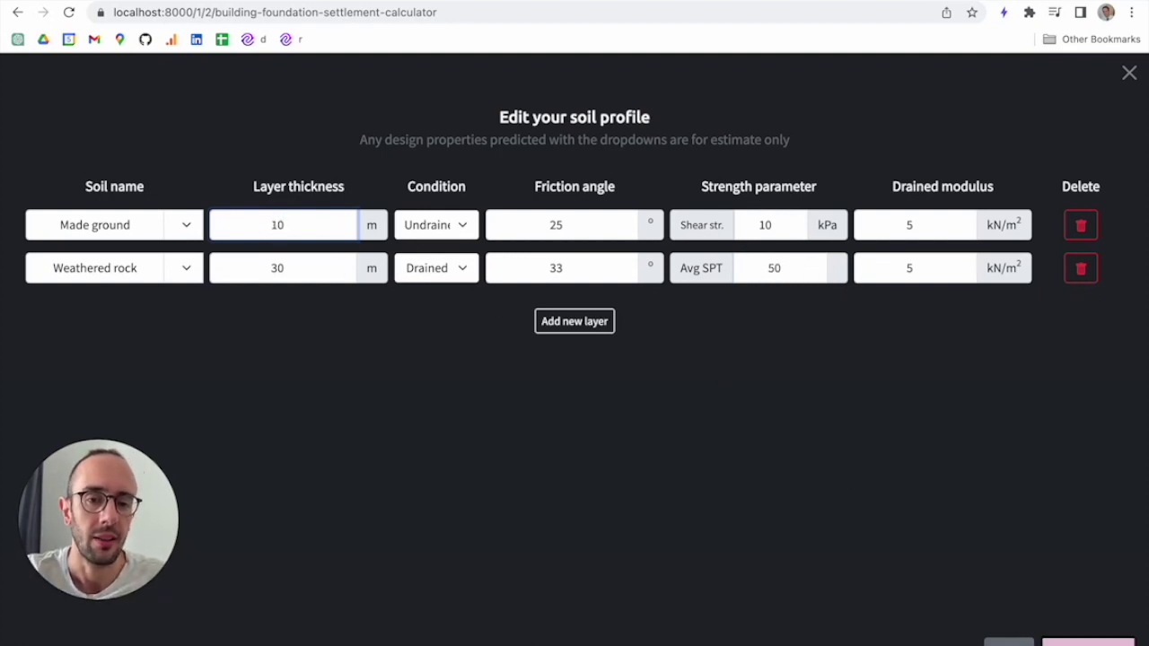
Step: Save the soil profile, giving 42 mm immediate and 100 mm total settlement, then recheck and close the editor
click(1089, 642)
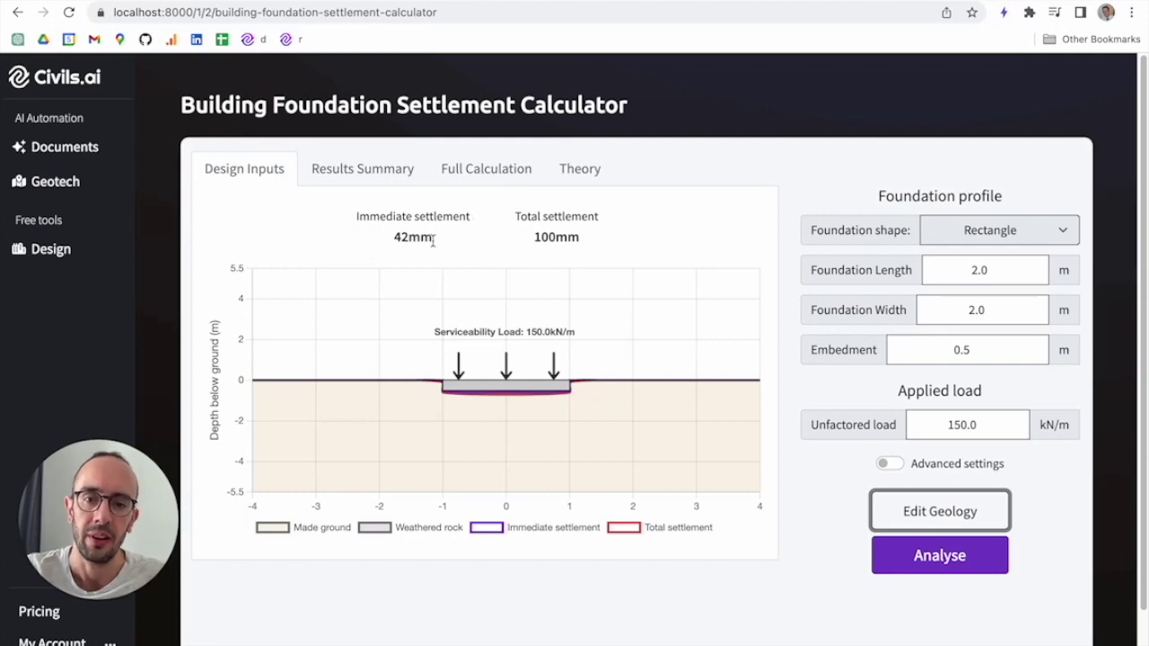
click(918, 519)
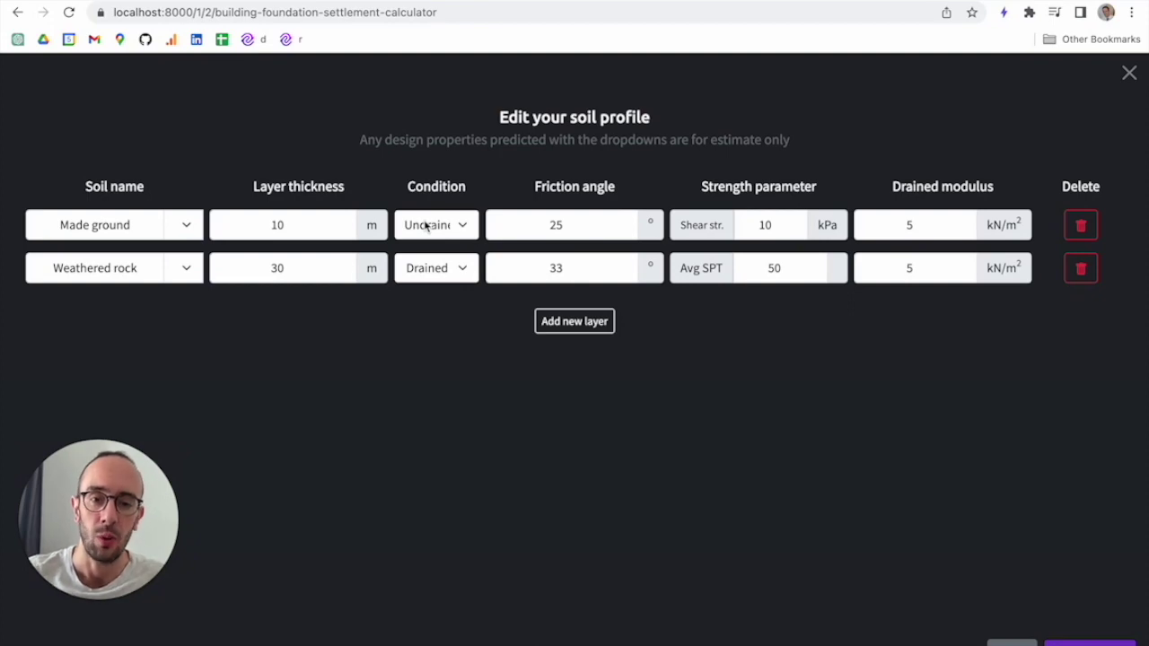
click(1128, 74)
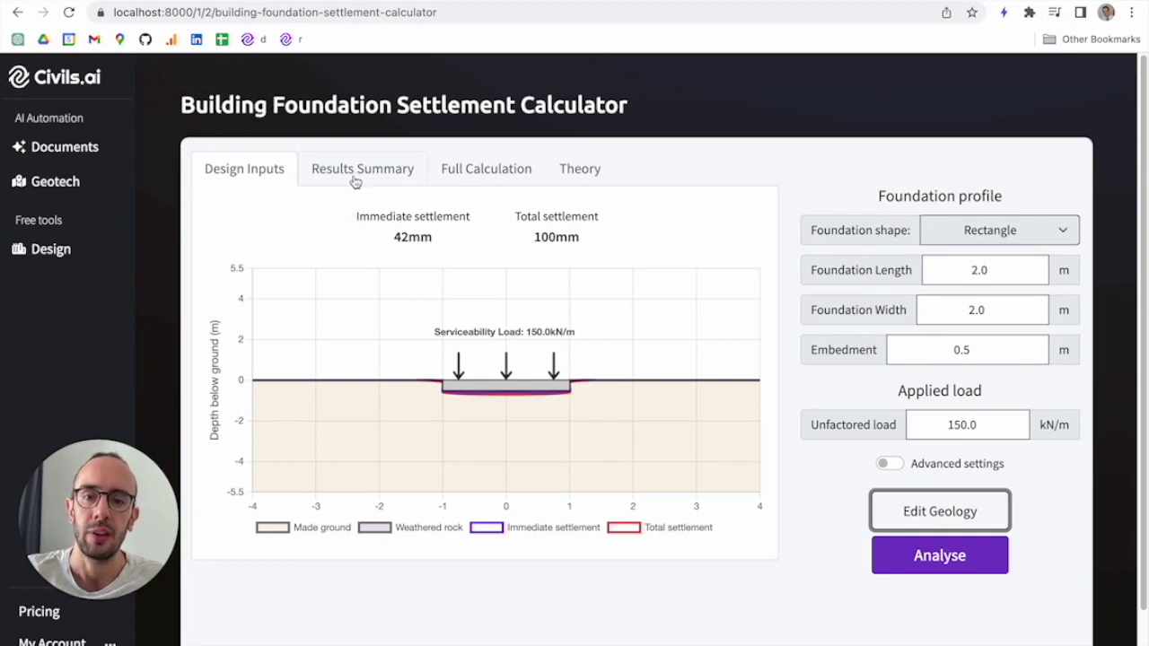
Step: Review the per-layer Results Summary, including weathered rock 6 mm, then show the made ground Full Calculation
click(355, 179)
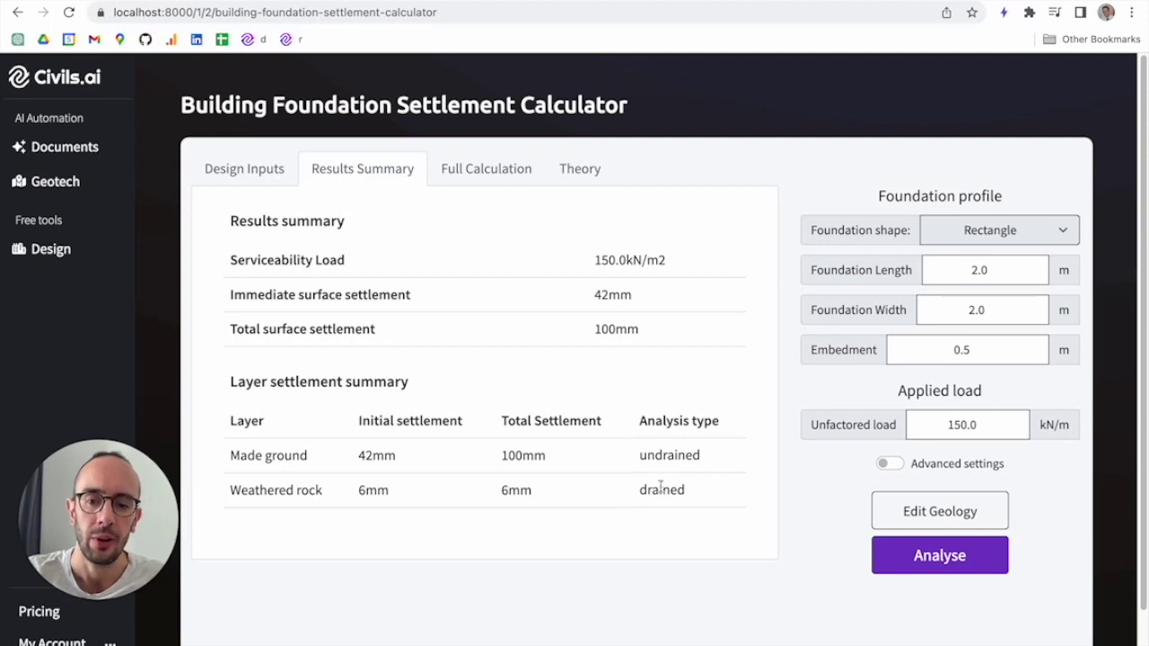
drag(360, 490, 401, 492)
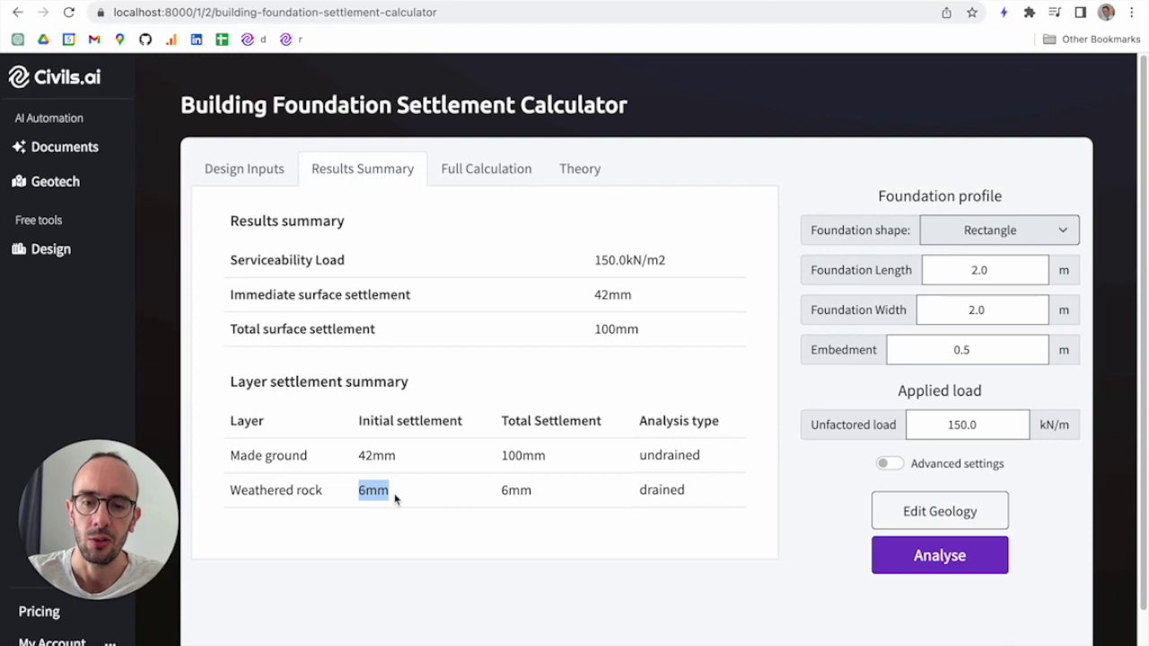
click(503, 489)
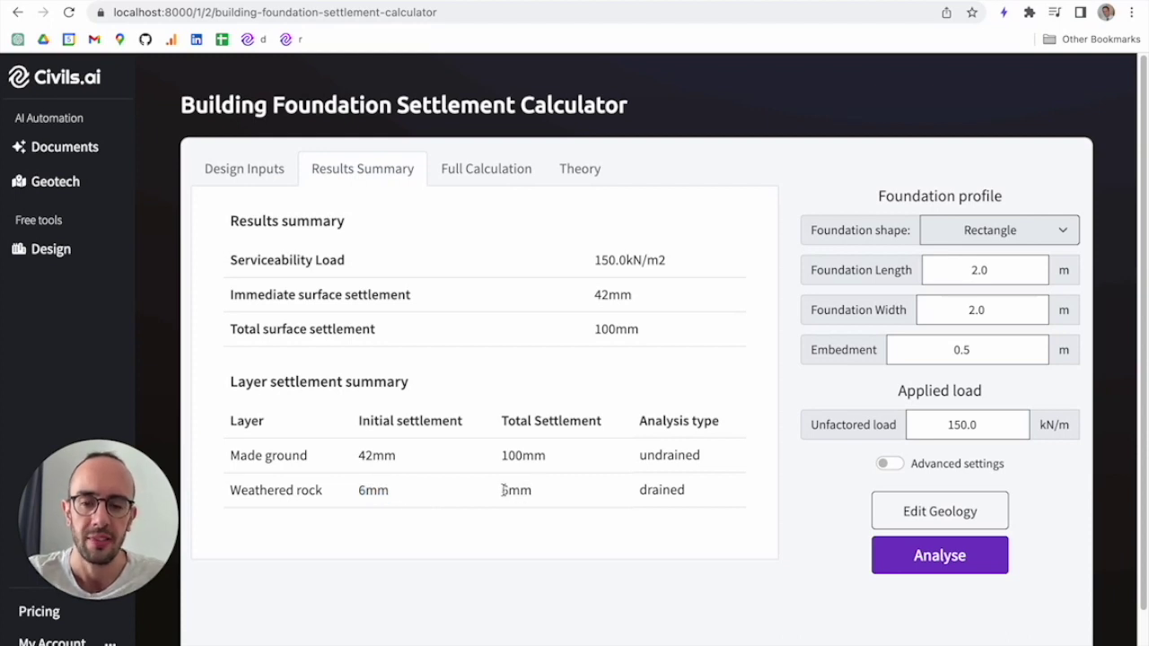
mouse_move(355, 463)
mouse_down()
mouse_move(386, 456)
mouse_move(361, 458)
mouse_up()
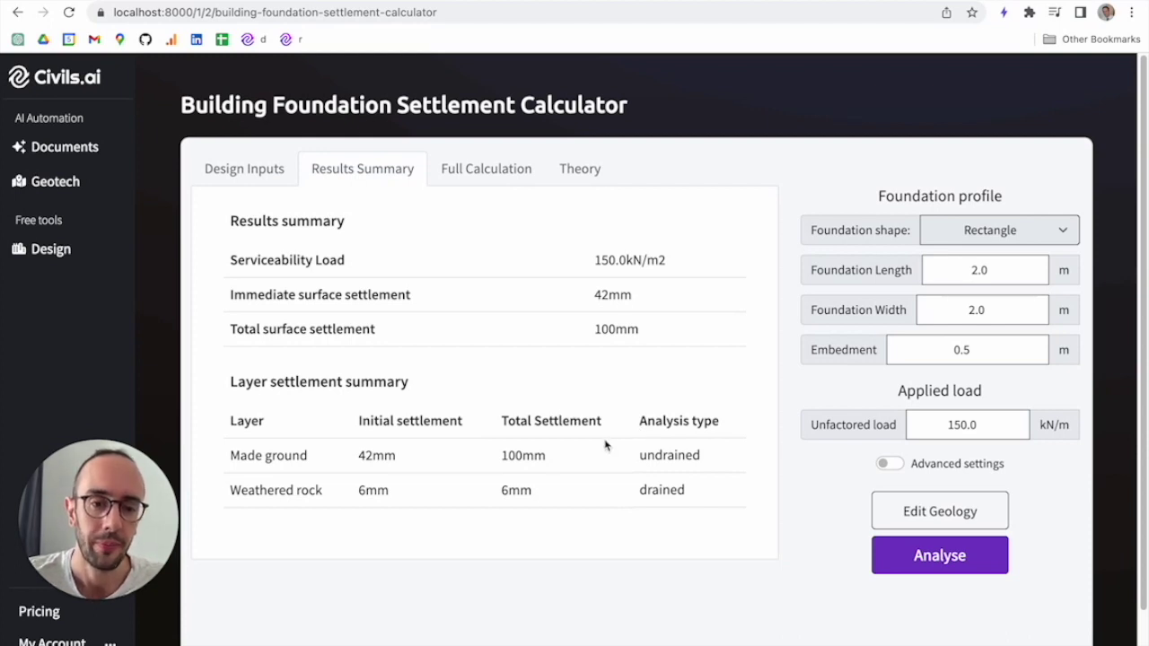
click(463, 173)
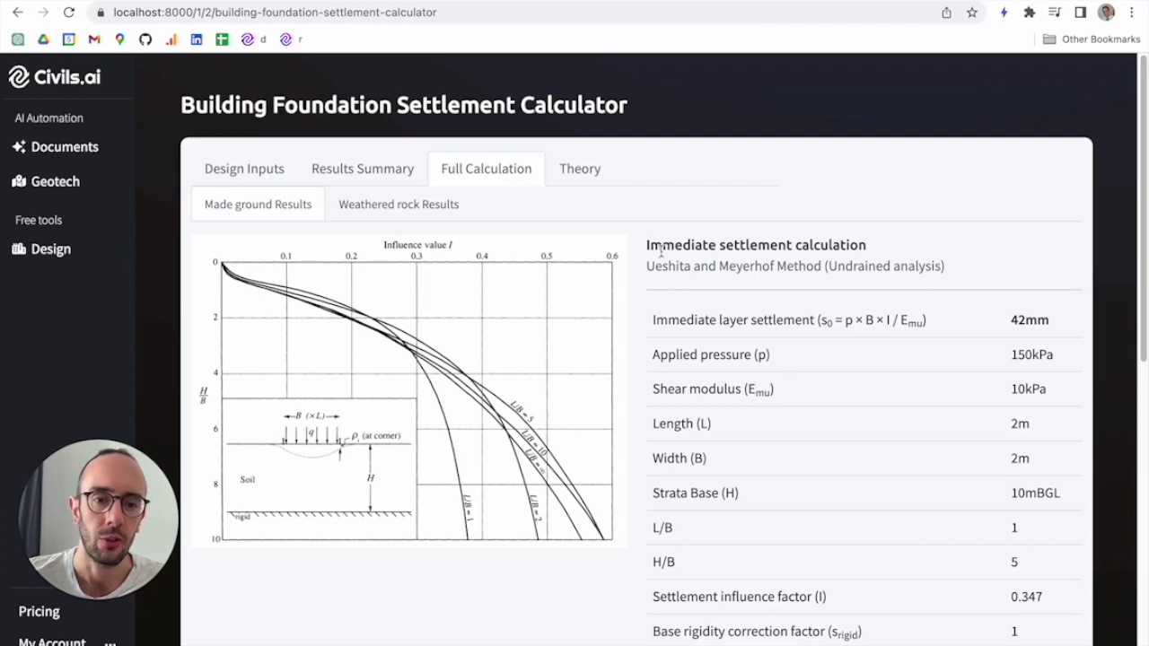
Step: Scroll through the made ground and weathered rock calculations, then go back to Design Inputs
scroll(660, 251, down, 1)
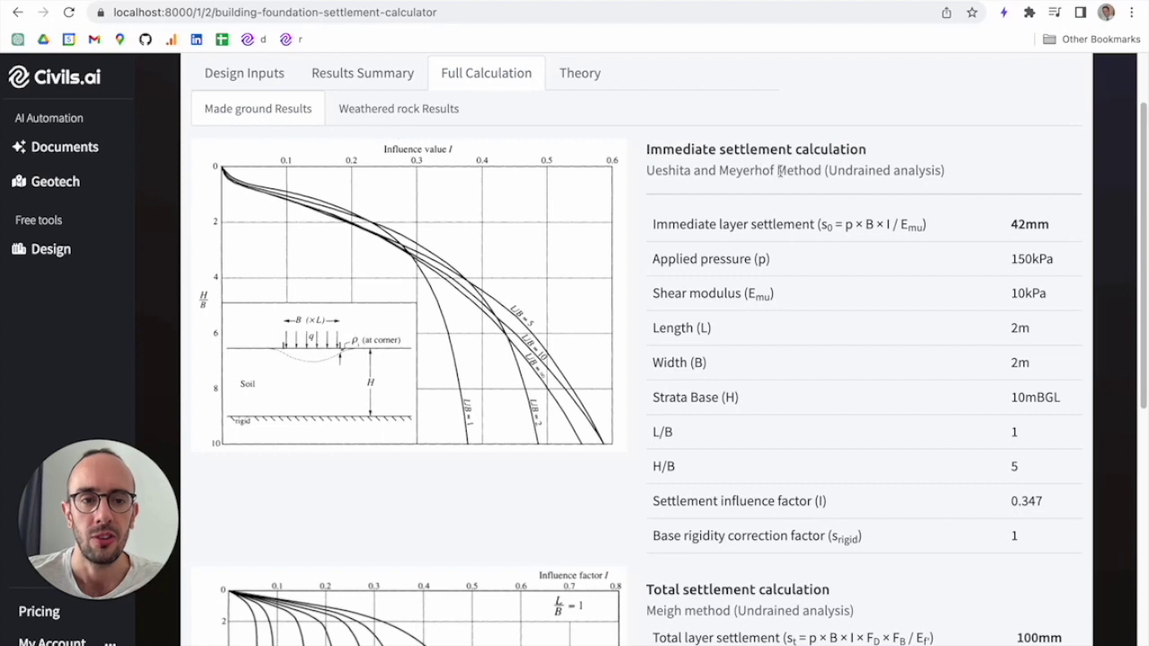
scroll(900, 288, down, 3)
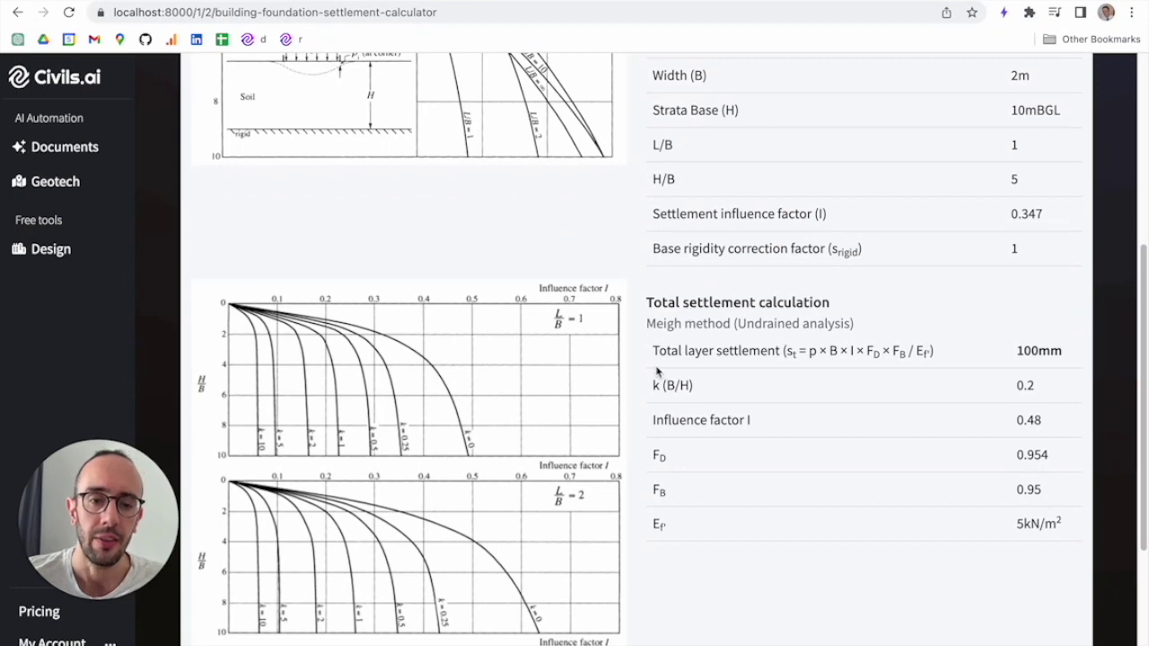
scroll(915, 500, down, 3)
scroll(915, 498, up, 7)
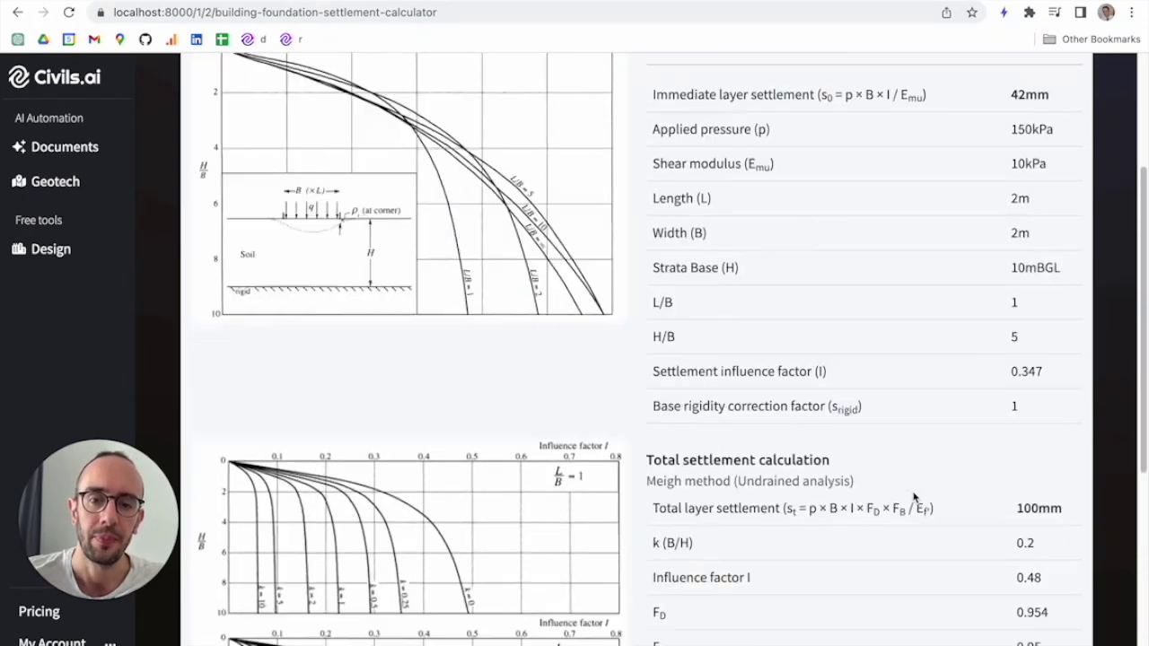
click(402, 205)
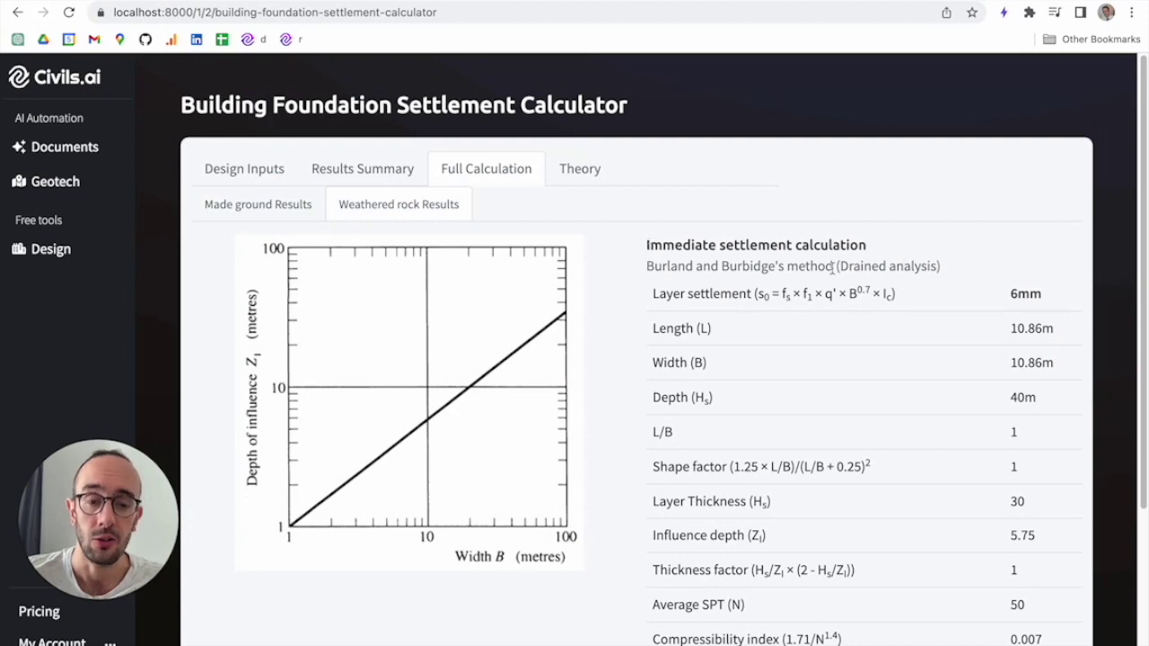
scroll(928, 289, down, 2)
scroll(929, 289, up, 2)
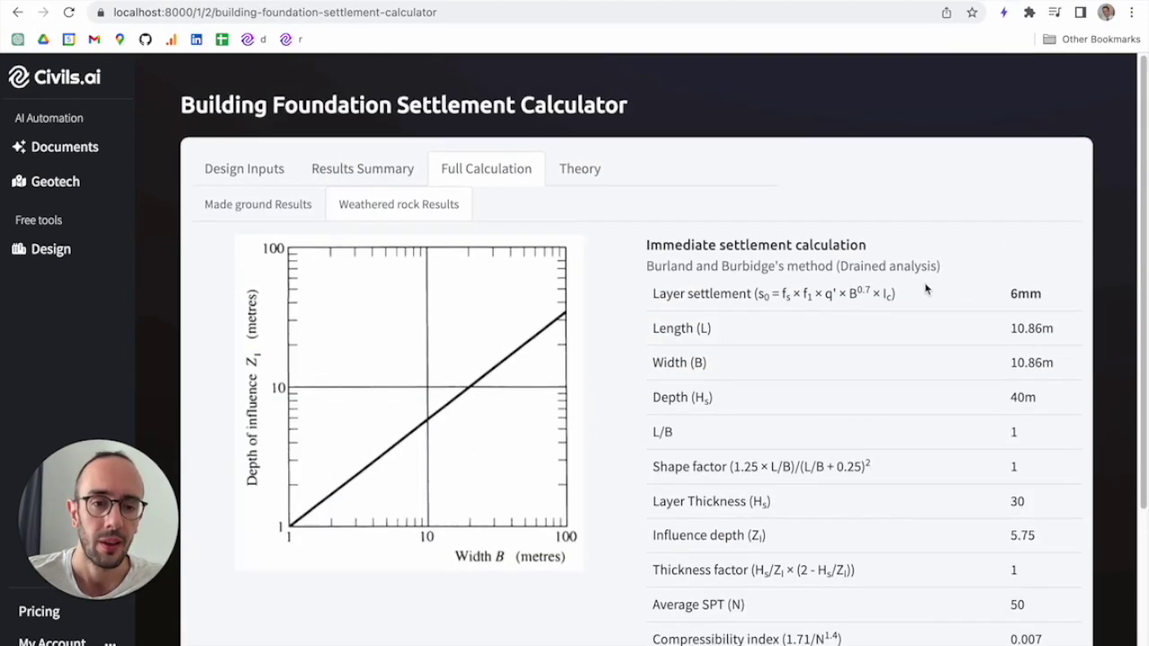
click(254, 175)
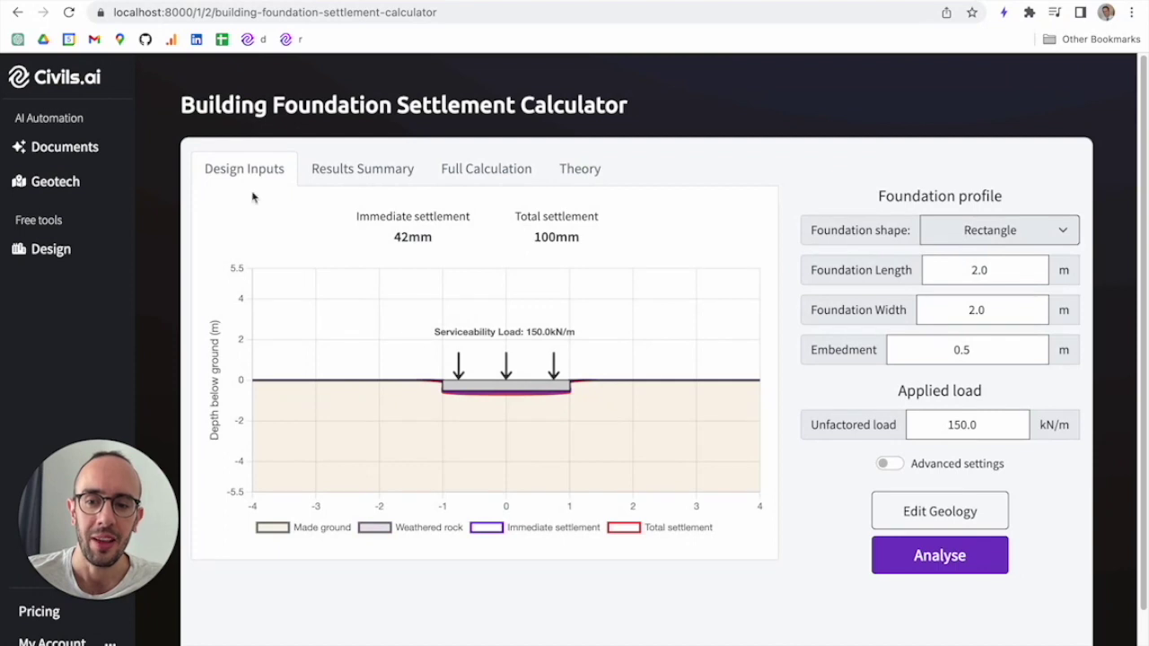